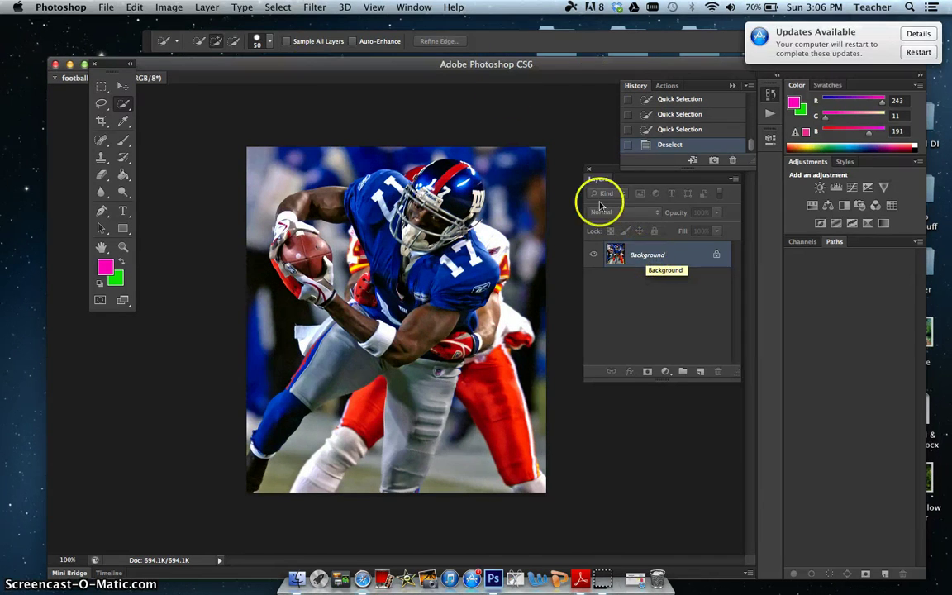
Duplicate the Background into a new Layer 1 with Cmd+J.
click(414, 7)
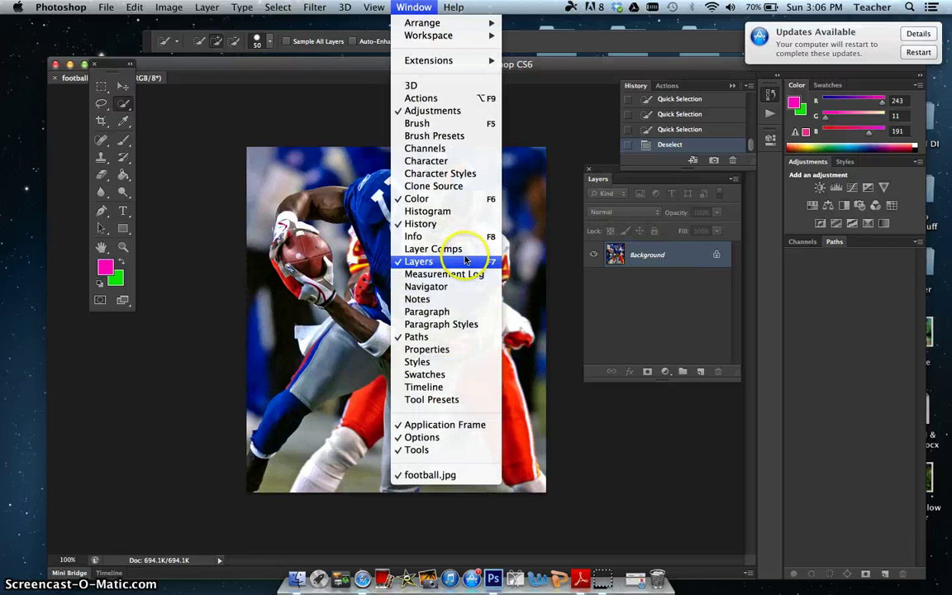
click(694, 305)
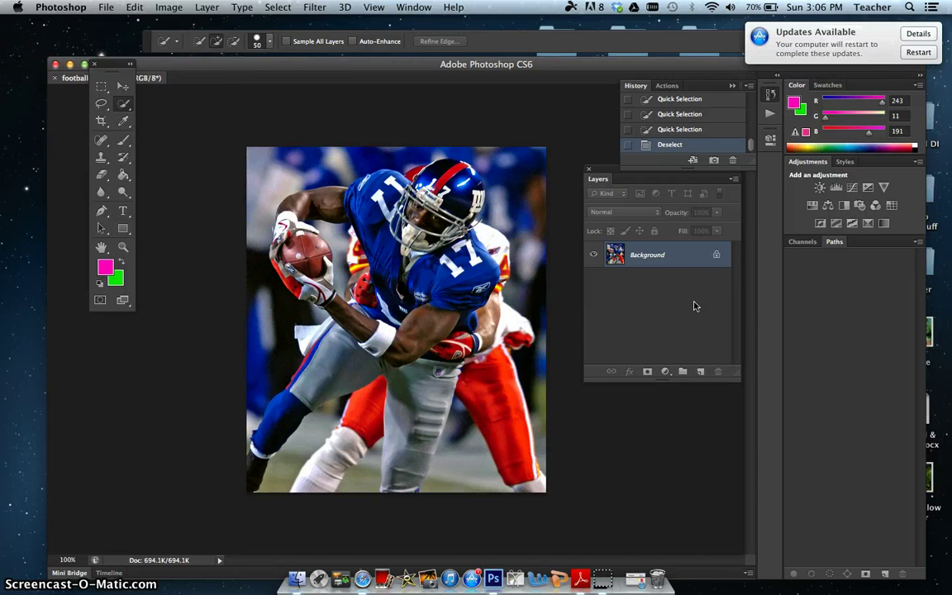
key(super+j)
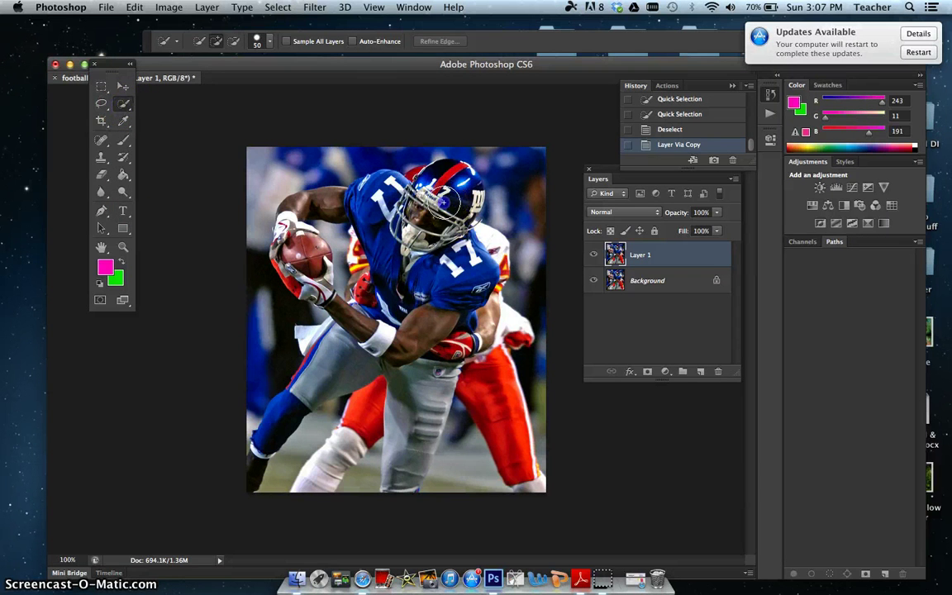
Quick-select the player's helmet, shoulder, chest with the 17, forearm, pants and left calf.
mouse_move(444, 200)
mouse_down()
mouse_move(409, 225)
mouse_move(378, 209)
mouse_up()
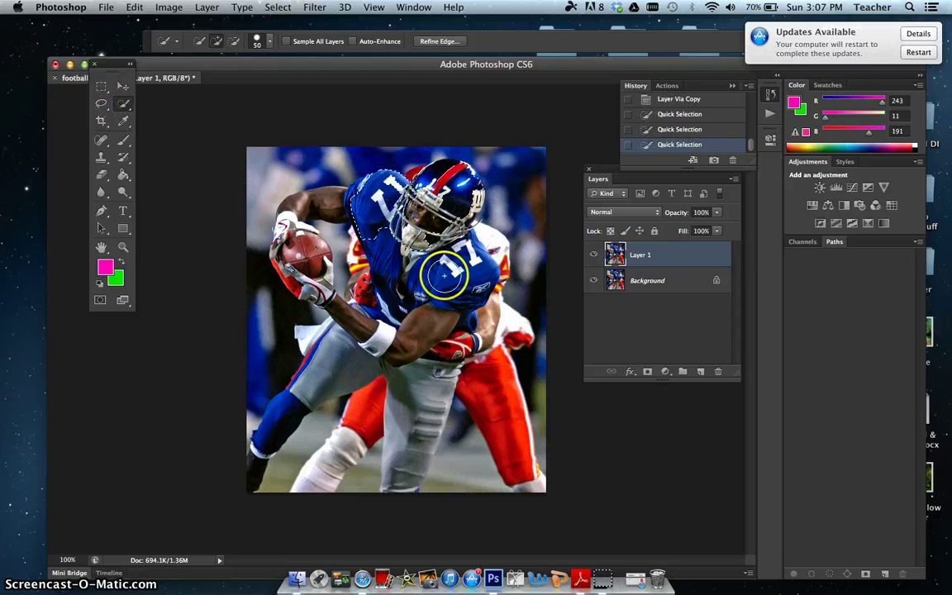
drag(444, 275, 463, 288)
mouse_move(404, 351)
mouse_down()
mouse_move(415, 400)
mouse_move(442, 342)
mouse_move(401, 458)
mouse_up()
drag(338, 409, 316, 374)
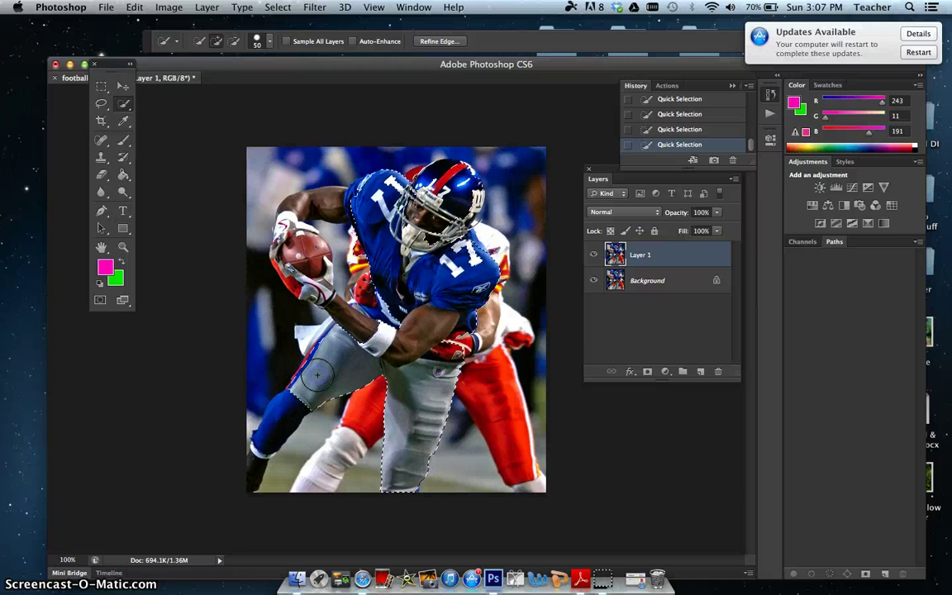
mouse_move(287, 405)
mouse_down()
mouse_move(241, 472)
mouse_move(286, 409)
mouse_move(256, 462)
mouse_move(229, 482)
mouse_up()
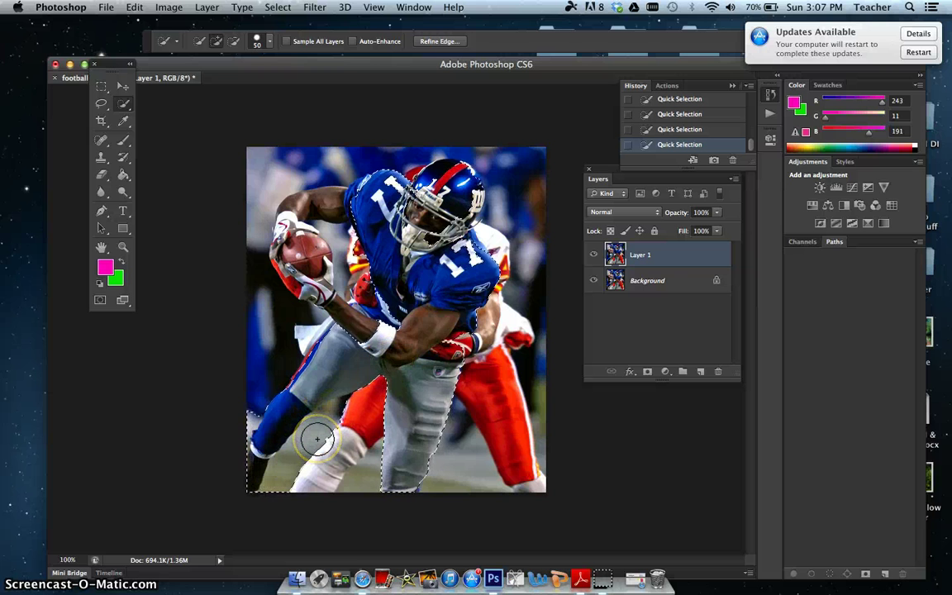
Subtract the area by the white sock, then add the glove, ball edge and upper arm.
key(alt)
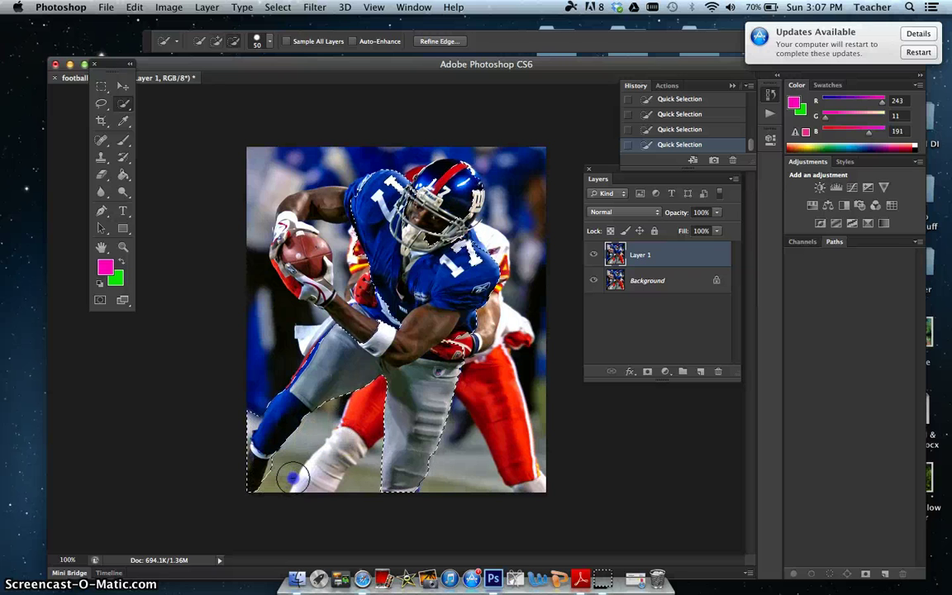
click(318, 477)
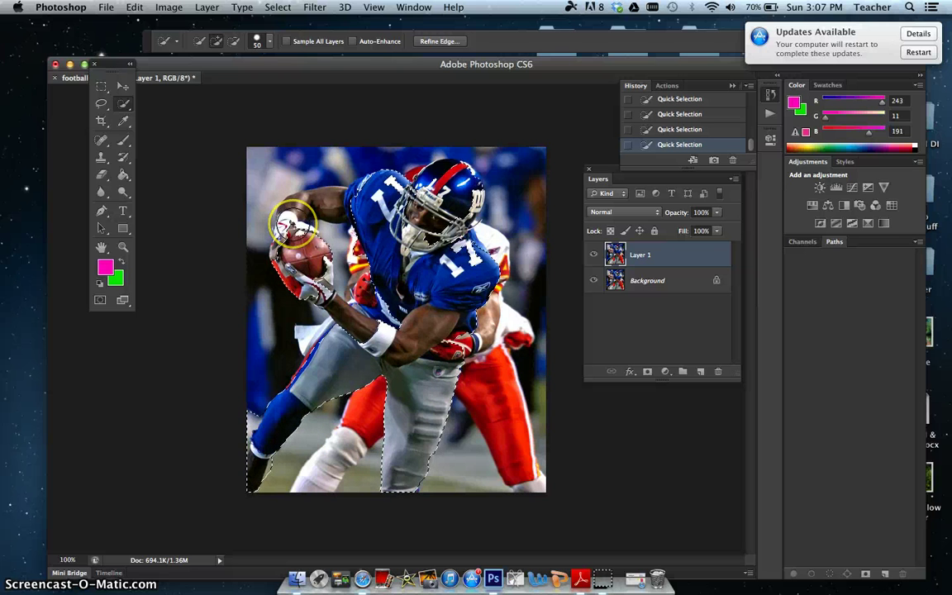
drag(287, 222, 258, 272)
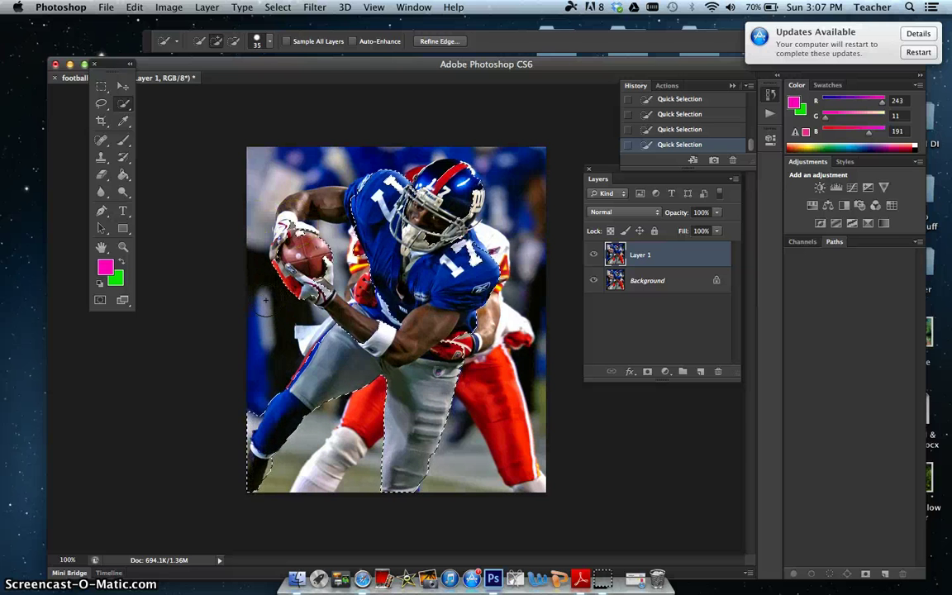
drag(347, 139, 329, 199)
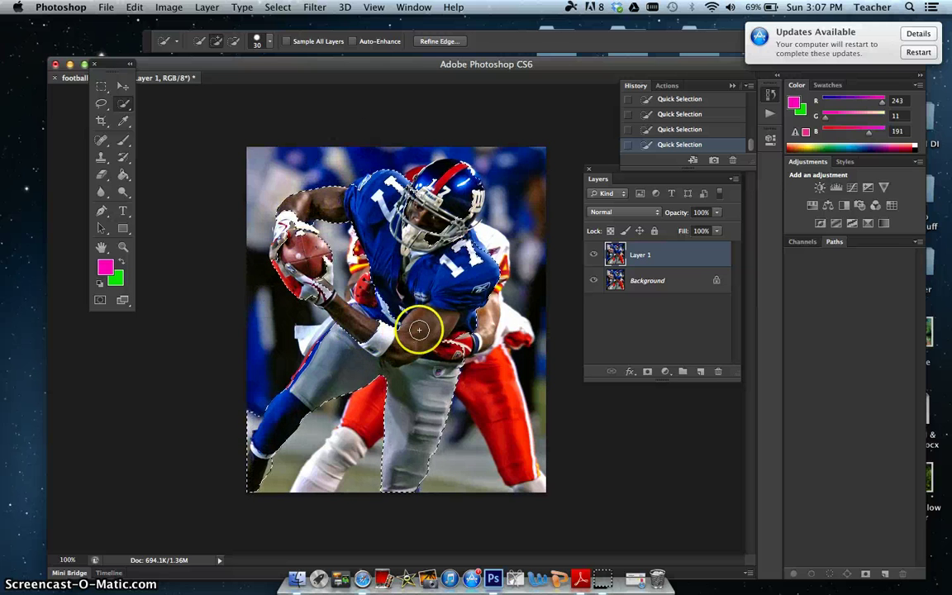
Add a layer mask to Layer 1 that keeps only the selected number 17 player.
click(647, 373)
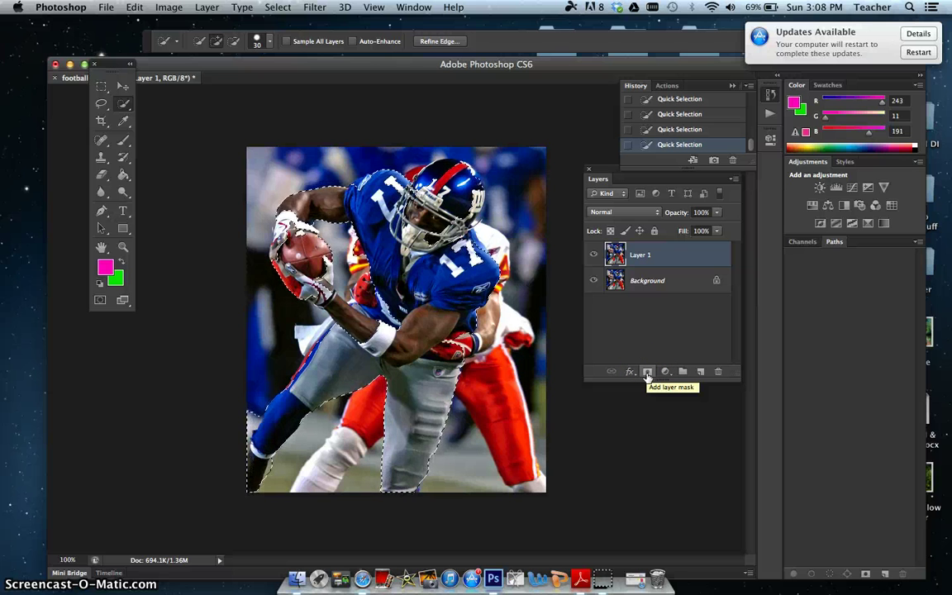
click(647, 374)
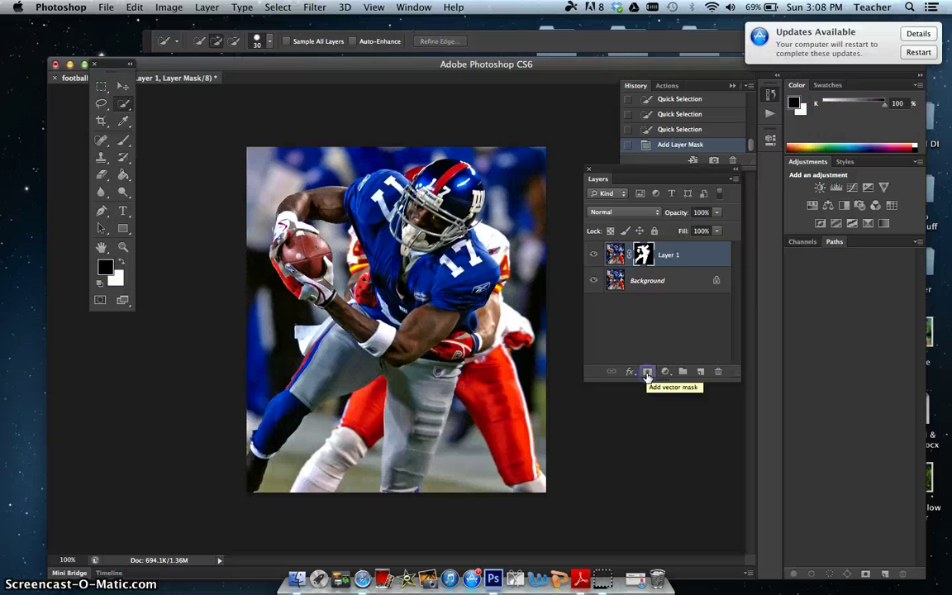
click(637, 256)
drag(628, 248, 647, 262)
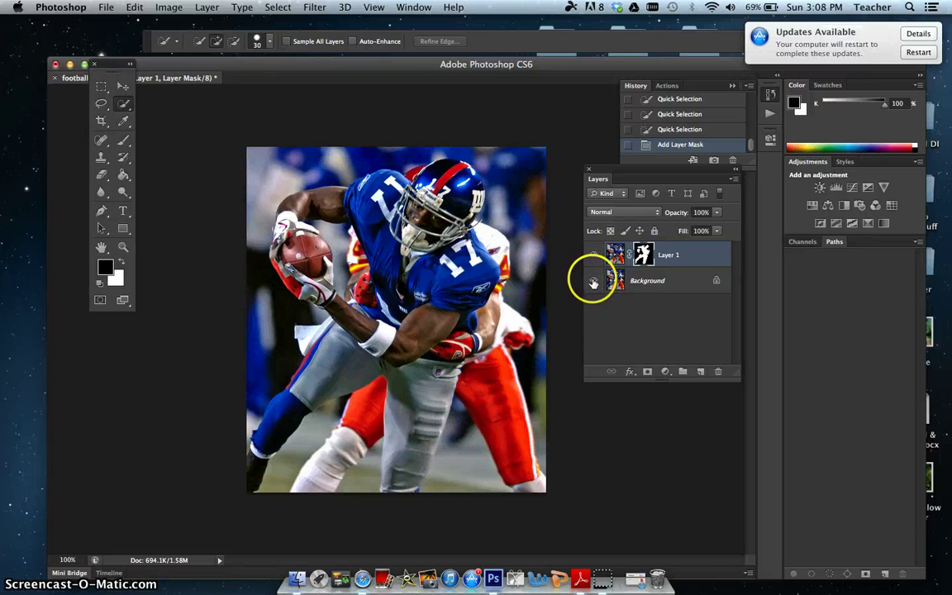
Hide the Background layer, then test a brush stroke on the mask and undo it.
click(593, 282)
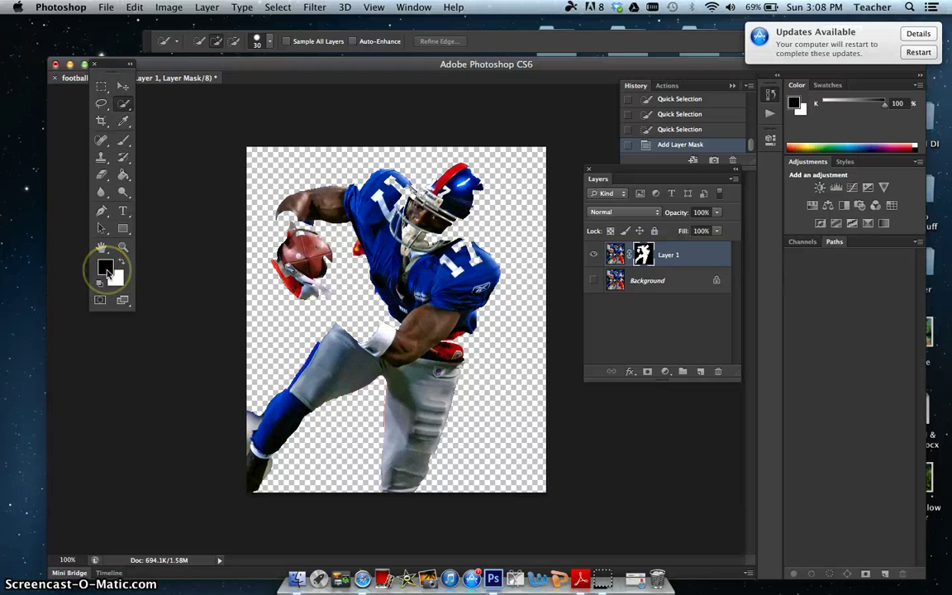
click(123, 143)
mouse_move(360, 314)
mouse_down()
mouse_move(372, 319)
mouse_move(303, 275)
mouse_up()
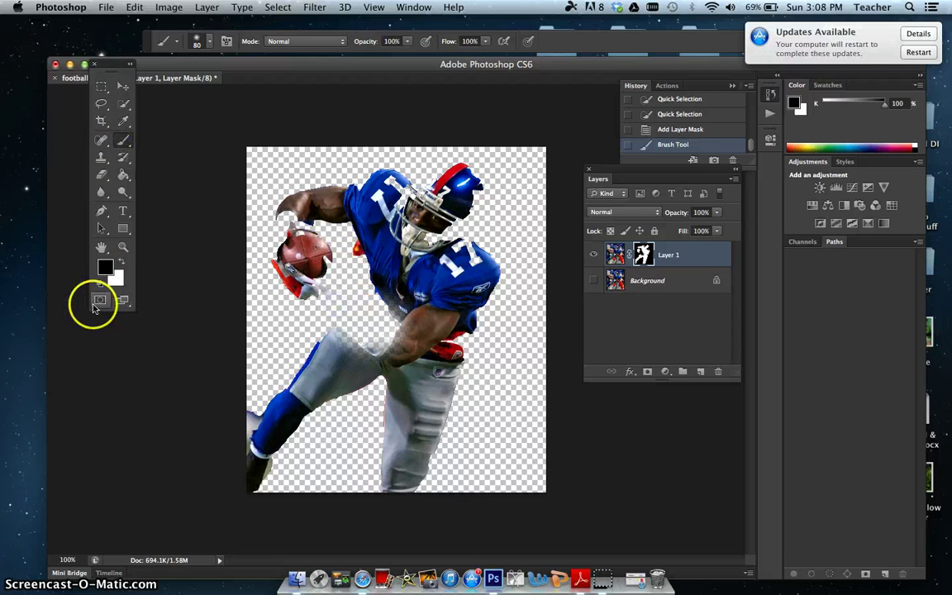
key(super+z)
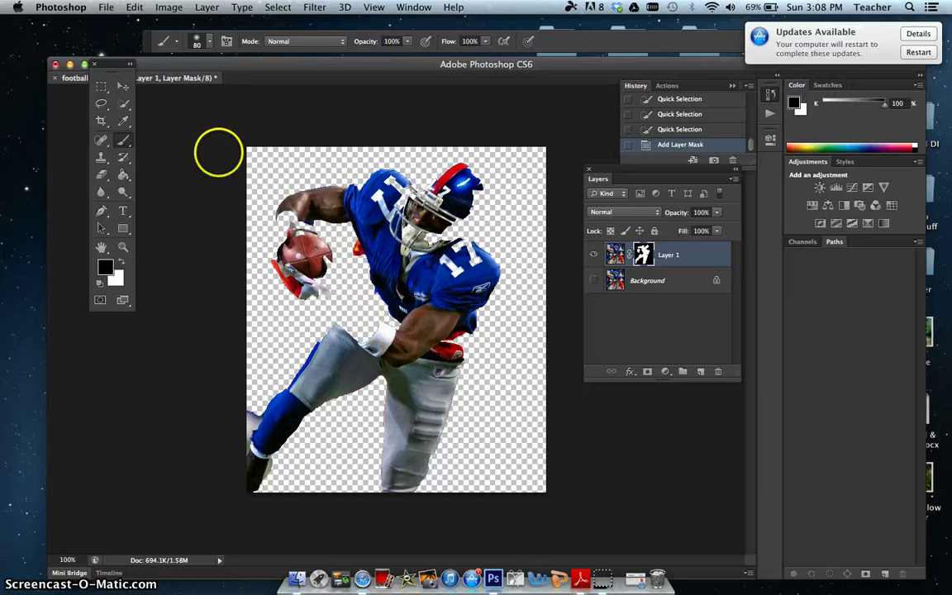
With a hard round brush in white, reveal the arm down to the football and the helmet top.
click(211, 49)
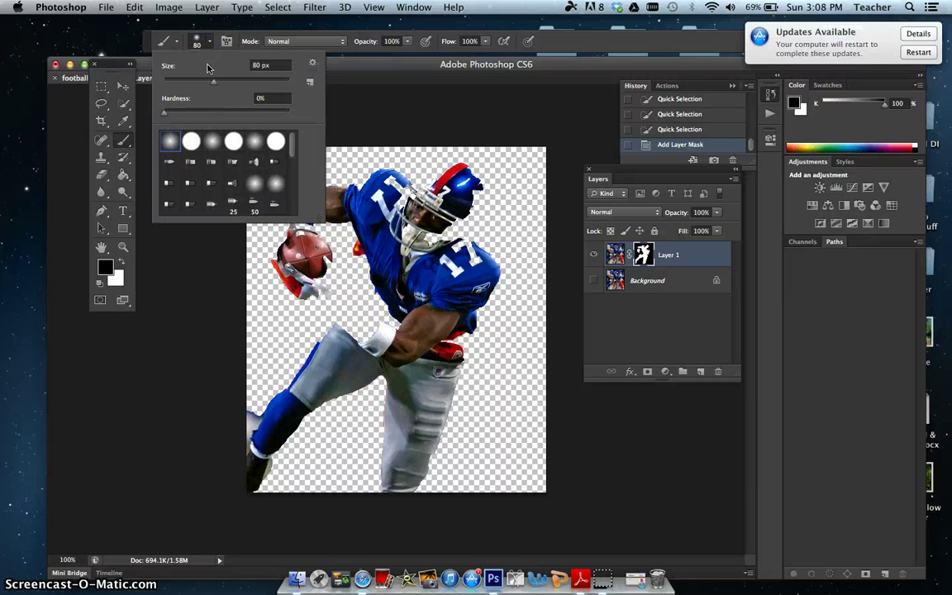
click(192, 144)
click(121, 262)
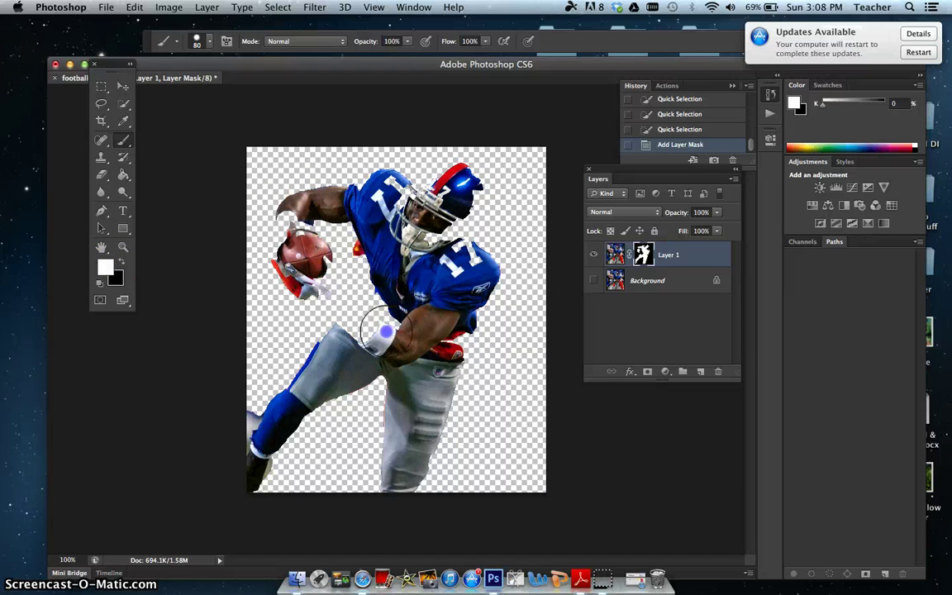
mouse_move(385, 331)
mouse_down()
mouse_move(281, 264)
mouse_move(295, 245)
mouse_move(257, 203)
mouse_move(302, 230)
mouse_up()
mouse_move(405, 178)
mouse_down()
mouse_move(459, 201)
mouse_move(437, 203)
mouse_move(435, 216)
mouse_move(381, 186)
mouse_move(409, 157)
mouse_move(378, 163)
mouse_move(385, 174)
mouse_up()
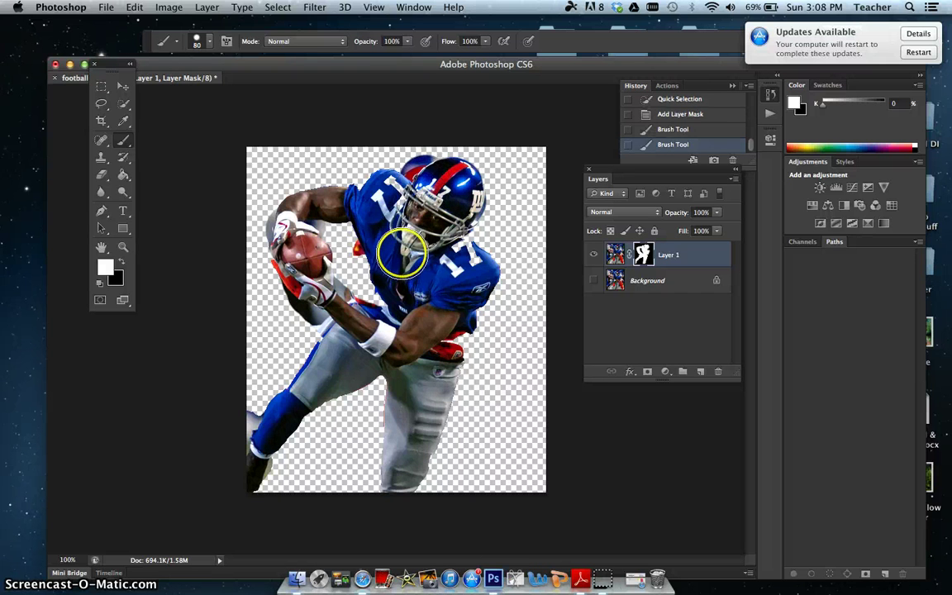
mouse_move(394, 245)
mouse_down()
mouse_move(424, 164)
mouse_move(417, 171)
mouse_up()
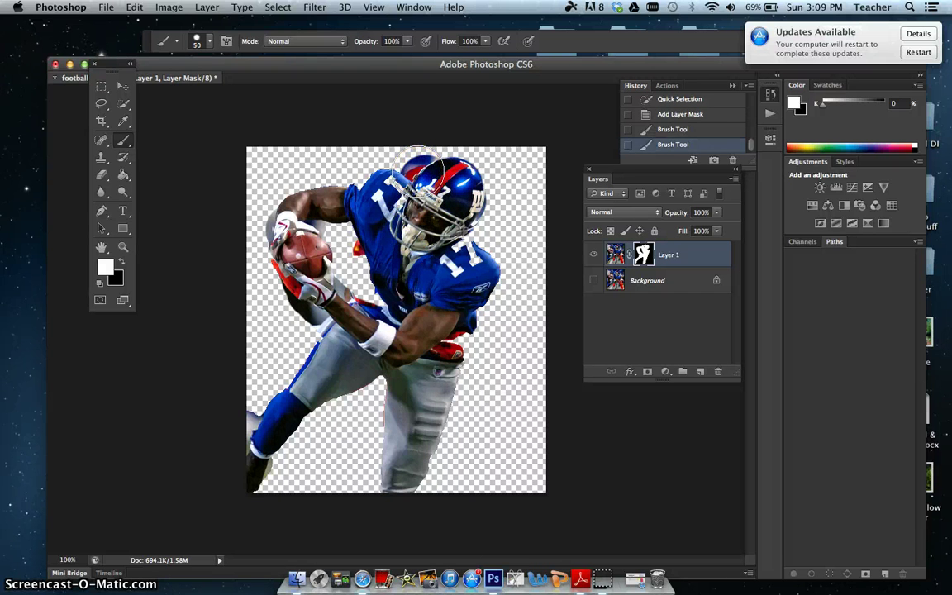
Paint black on the mask to hide background above the helmet and along the glove.
click(121, 262)
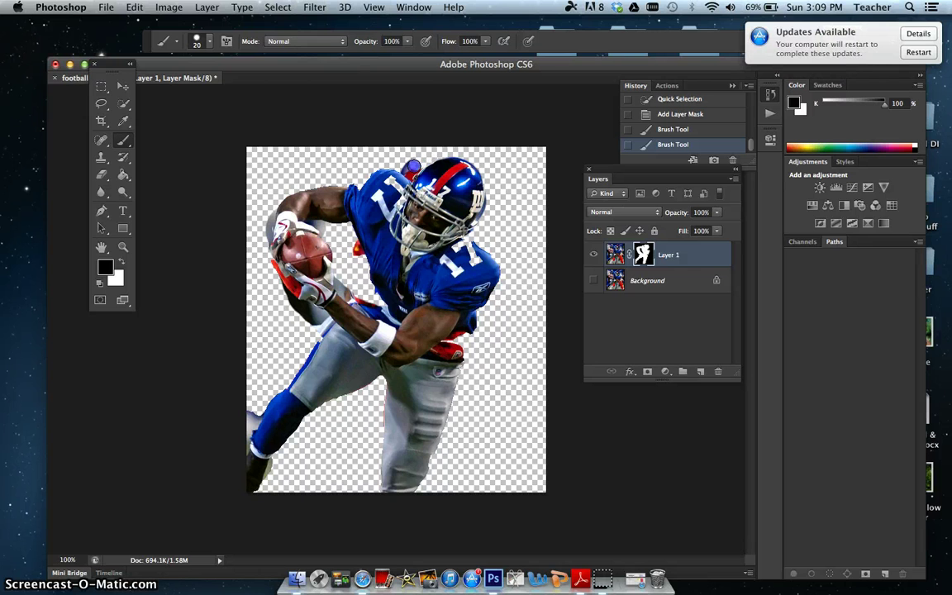
click(406, 165)
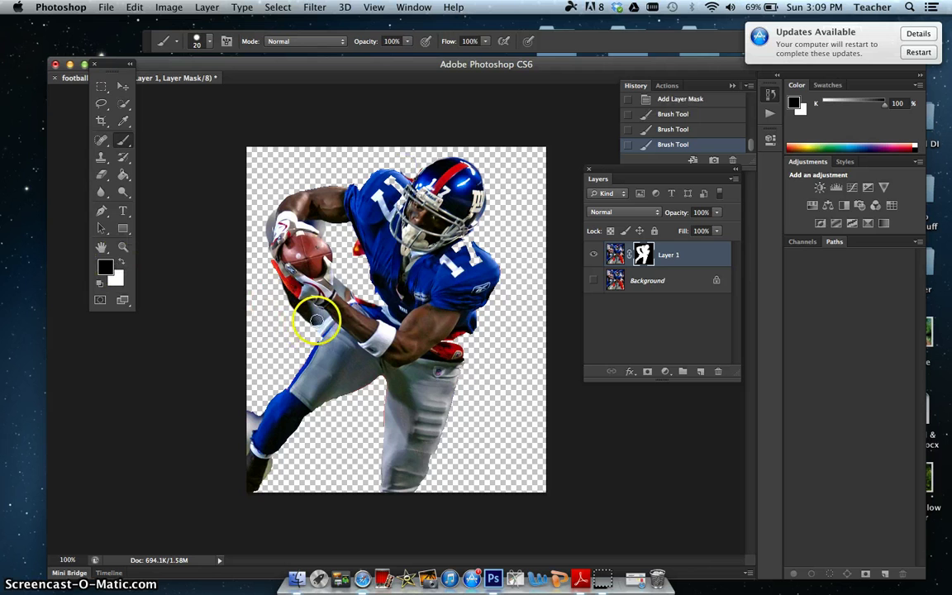
click(315, 321)
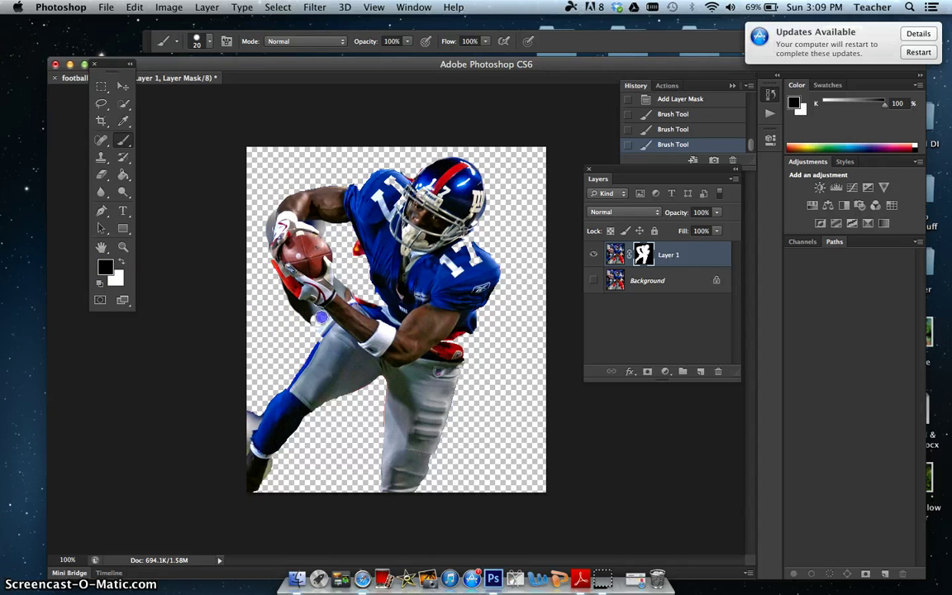
mouse_move(320, 317)
mouse_down()
mouse_move(258, 273)
mouse_move(288, 289)
mouse_up()
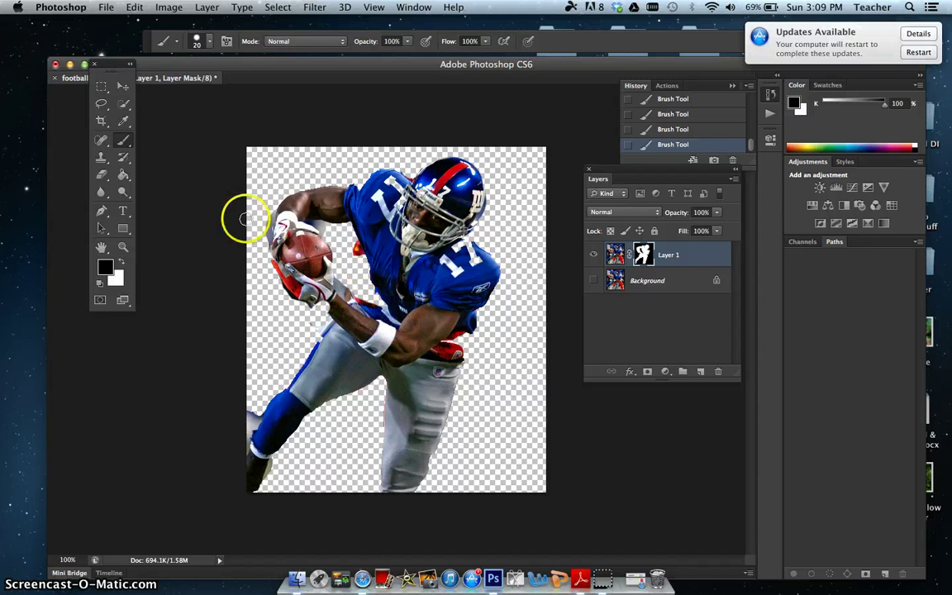
mouse_move(265, 218)
mouse_down()
mouse_move(271, 266)
mouse_move(313, 305)
mouse_up()
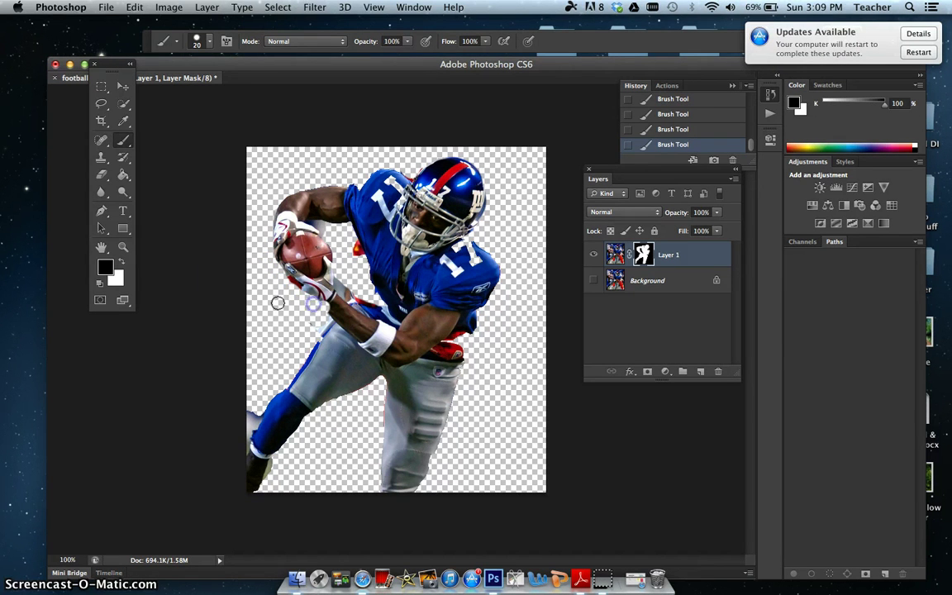
Restore the elbow in white, hide bits beside the glove, then clean the body edge at size 9.
click(124, 265)
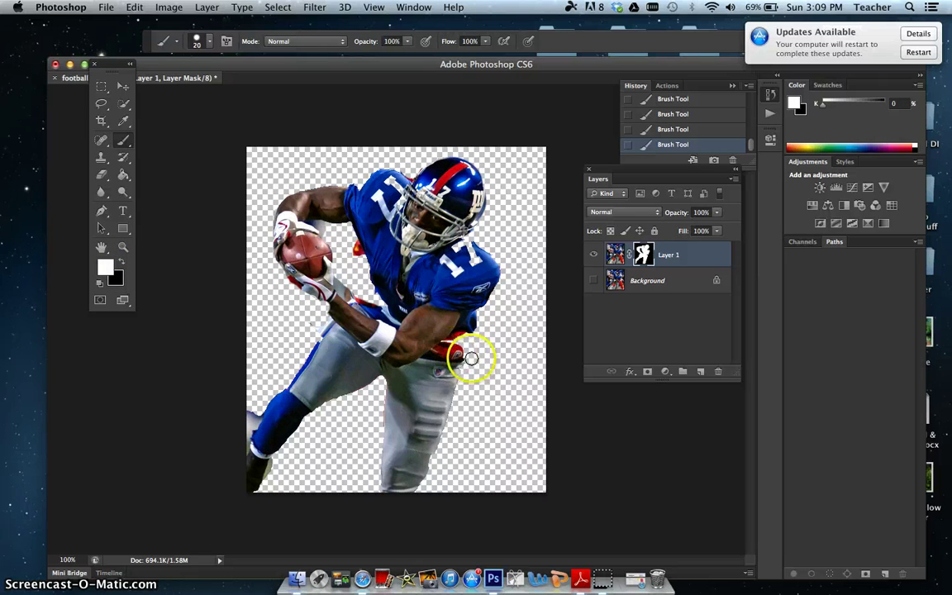
mouse_move(465, 332)
mouse_down()
mouse_move(441, 390)
mouse_move(363, 307)
mouse_move(360, 282)
mouse_move(353, 292)
mouse_move(366, 264)
mouse_move(364, 284)
mouse_move(351, 250)
mouse_up()
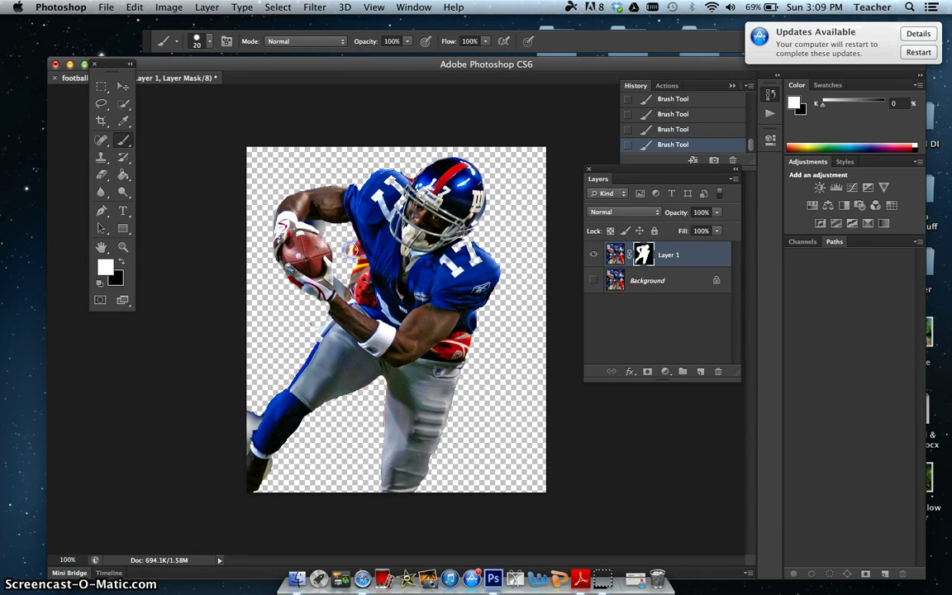
click(121, 261)
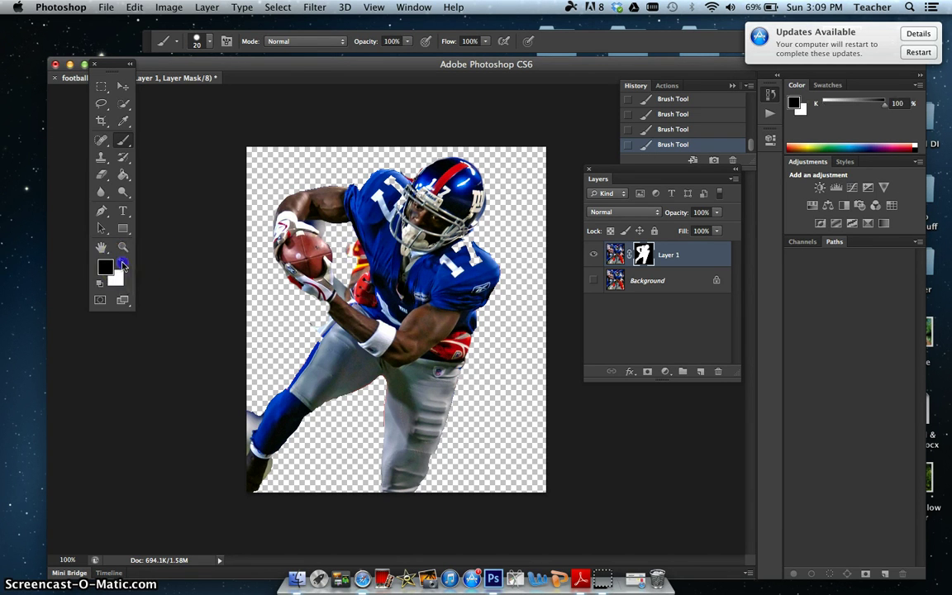
mouse_move(343, 239)
mouse_down()
mouse_move(312, 223)
mouse_move(325, 234)
mouse_up()
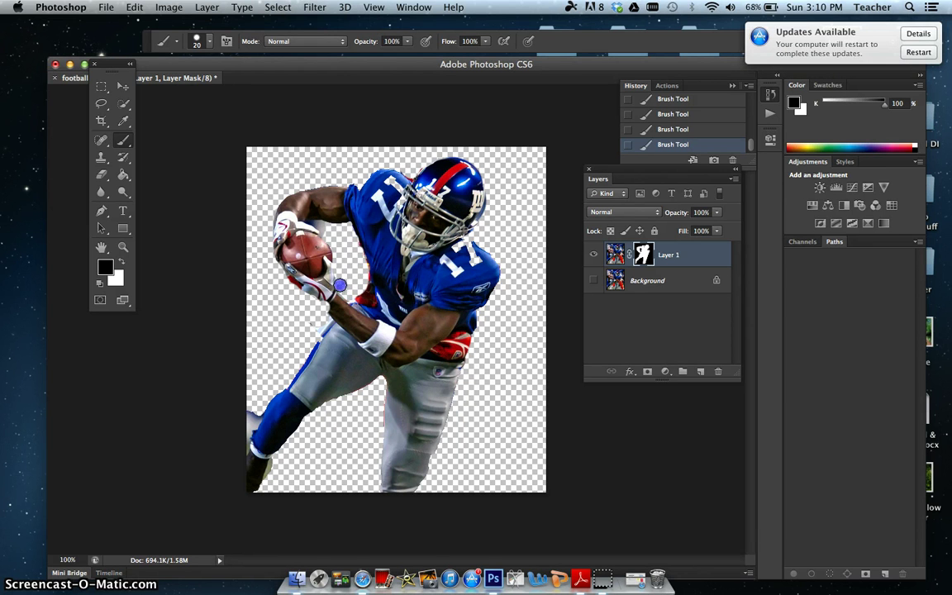
drag(301, 211, 328, 229)
mouse_move(366, 228)
mouse_down()
mouse_move(343, 240)
mouse_move(372, 347)
mouse_move(351, 405)
mouse_move(230, 438)
mouse_move(256, 412)
mouse_move(252, 430)
mouse_up()
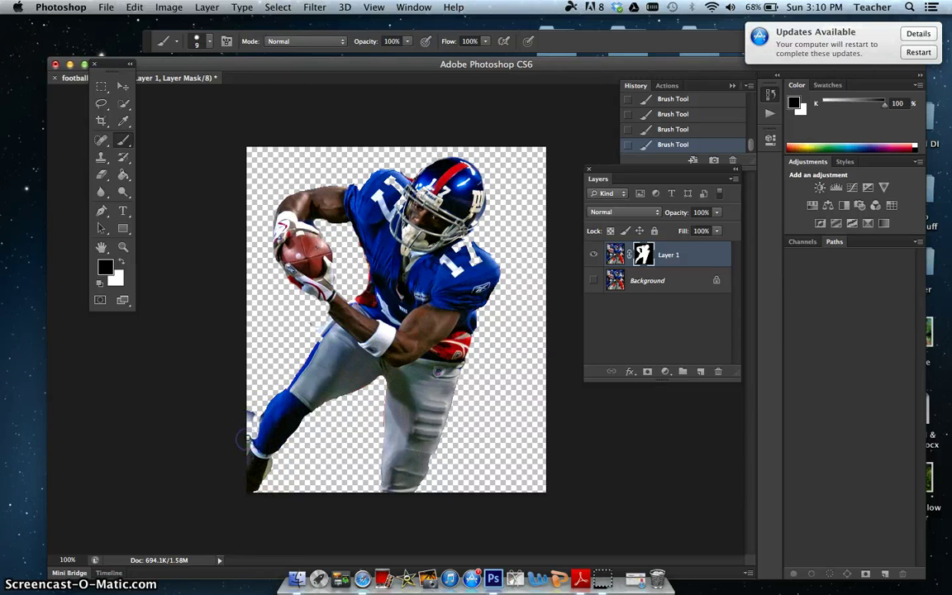
Paint the mask along the left shin and shoe edge.
mouse_move(222, 389)
mouse_down()
mouse_move(247, 419)
mouse_move(240, 442)
mouse_move(244, 434)
mouse_up()
mouse_move(244, 425)
mouse_down()
mouse_move(290, 461)
mouse_move(279, 466)
mouse_move(249, 404)
mouse_move(258, 415)
mouse_up()
scroll(254, 415, up, 2)
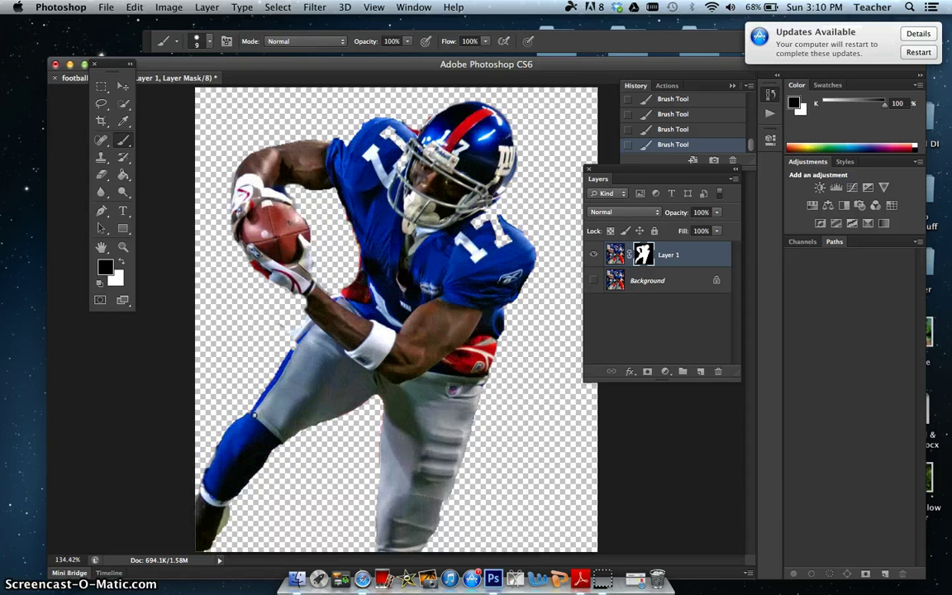
scroll(254, 415, down, 2)
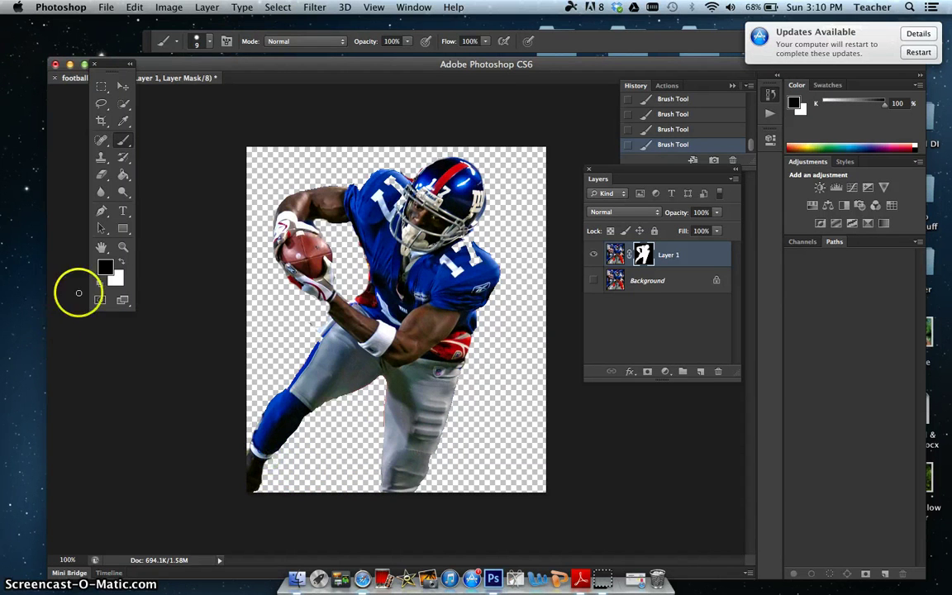
Paint white to restore the foot, blue lower leg and thigh edges on the mask.
click(122, 262)
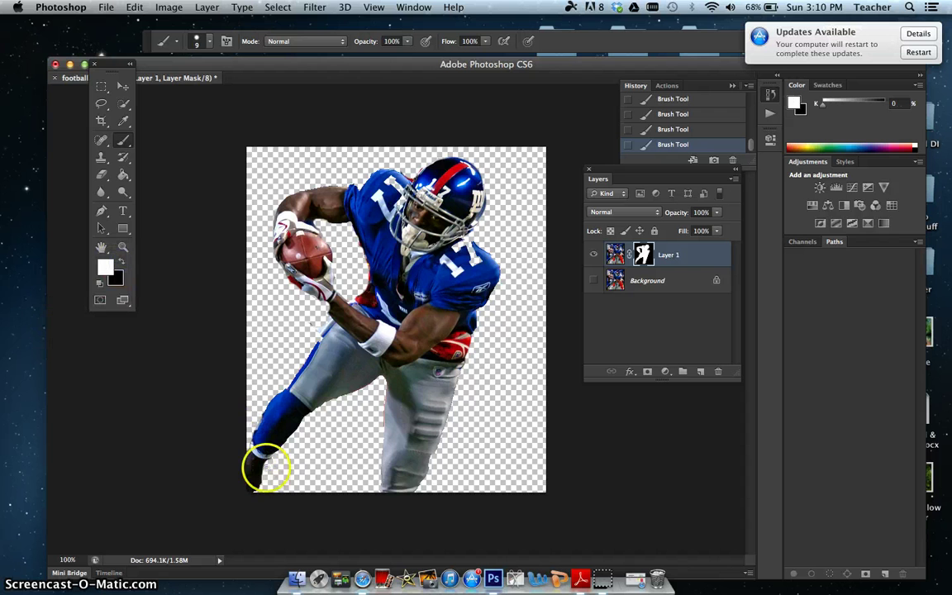
drag(267, 457, 252, 495)
mouse_move(252, 450)
mouse_down()
mouse_move(260, 427)
mouse_move(256, 438)
mouse_up()
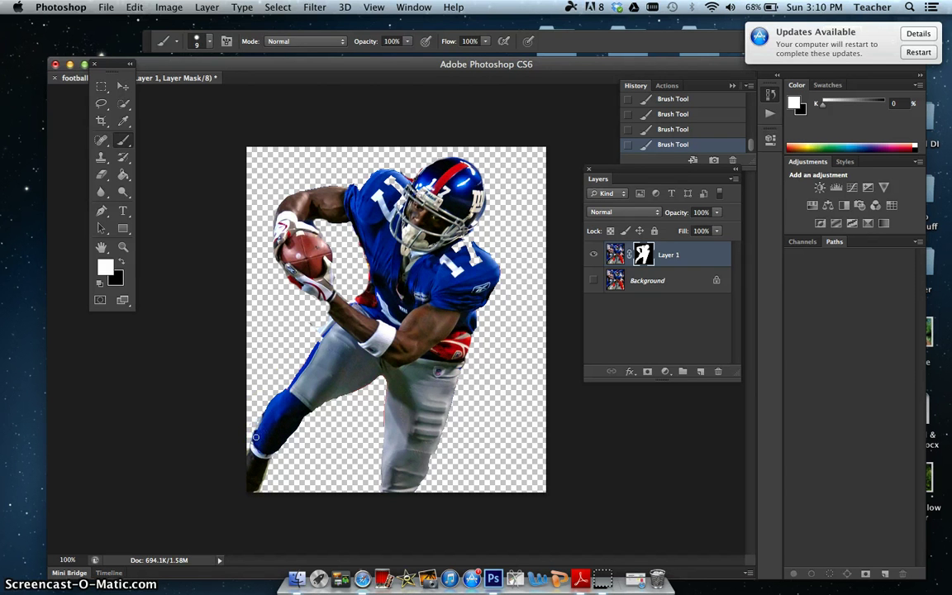
mouse_move(319, 368)
mouse_down()
mouse_move(329, 351)
mouse_move(322, 336)
mouse_up()
mouse_move(261, 452)
mouse_down()
mouse_move(301, 447)
mouse_move(368, 445)
mouse_move(425, 461)
mouse_move(420, 492)
mouse_up()
Toggle the Background's visibility to compare the cutout, leave it shown, and select the Background layer.
click(591, 284)
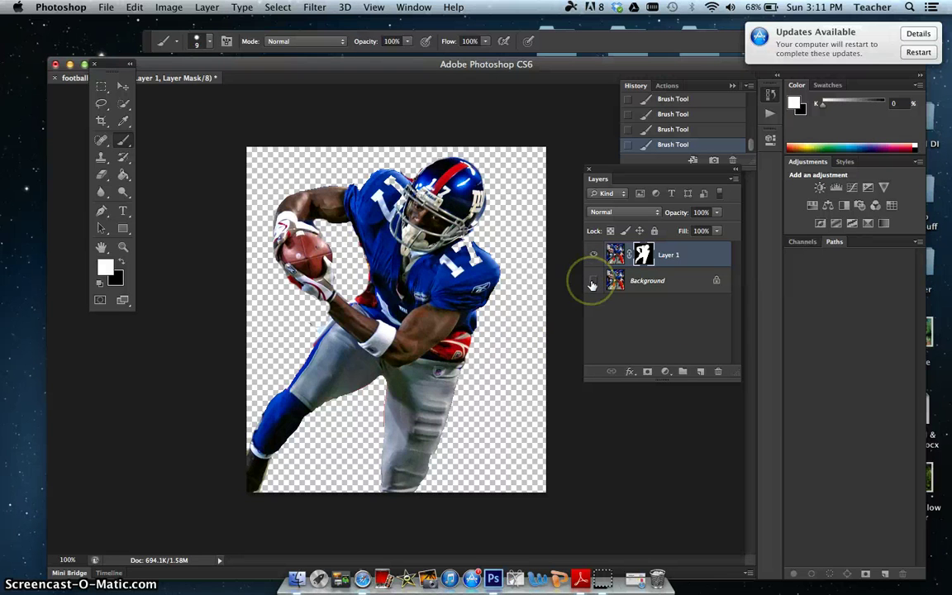
click(592, 282)
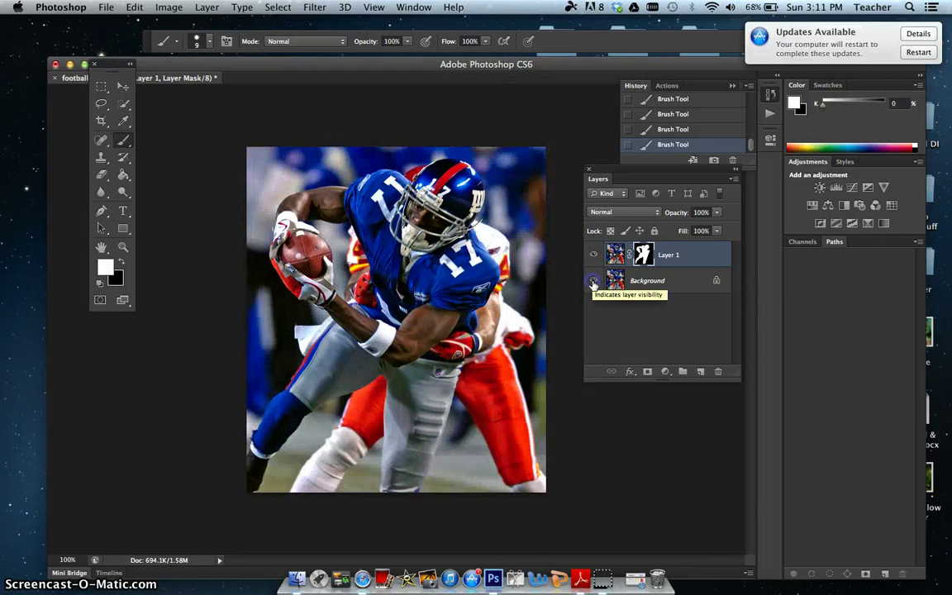
click(592, 282)
click(592, 283)
click(593, 282)
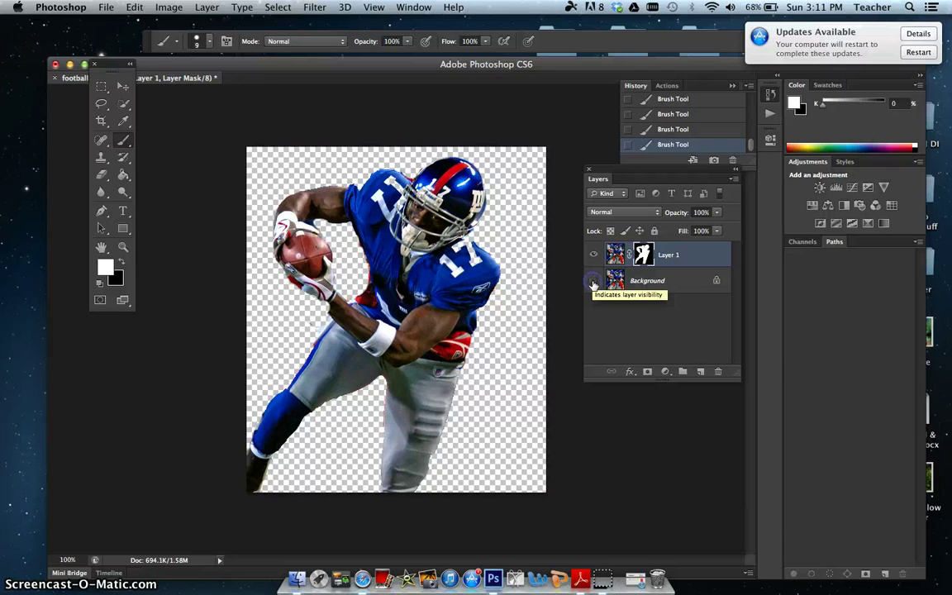
click(593, 282)
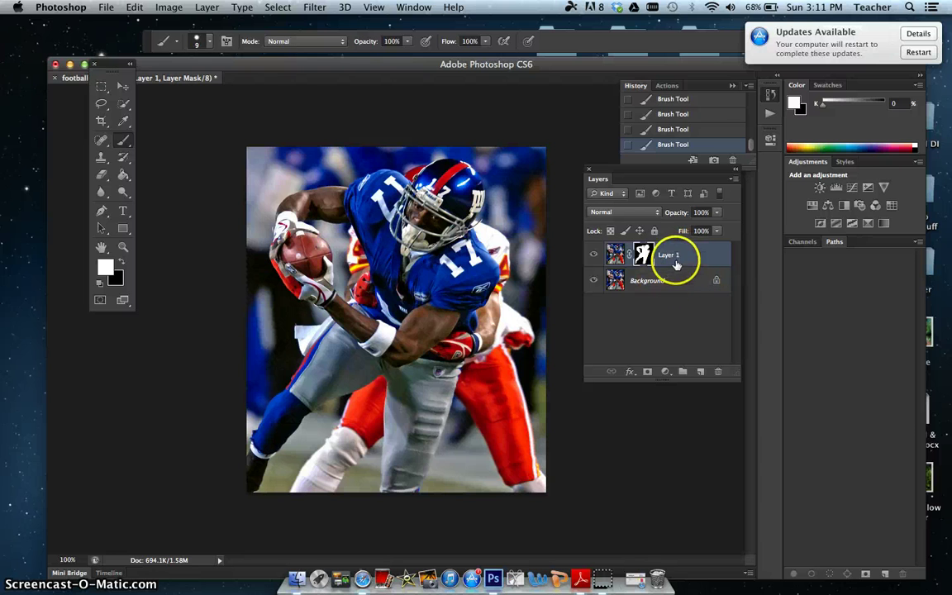
click(661, 281)
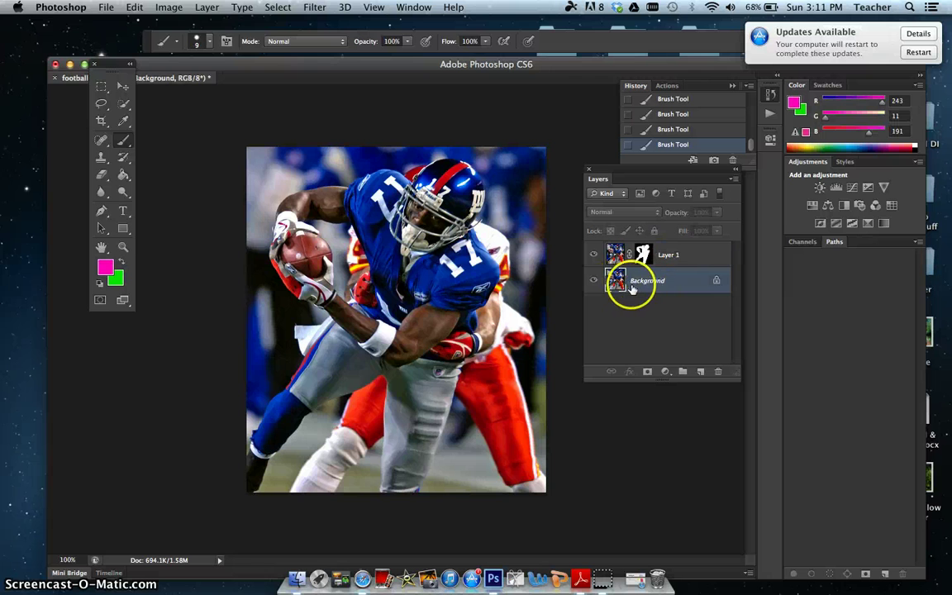
Apply a centred Zoom Radial Blur with amount 73 to the Background.
click(318, 8)
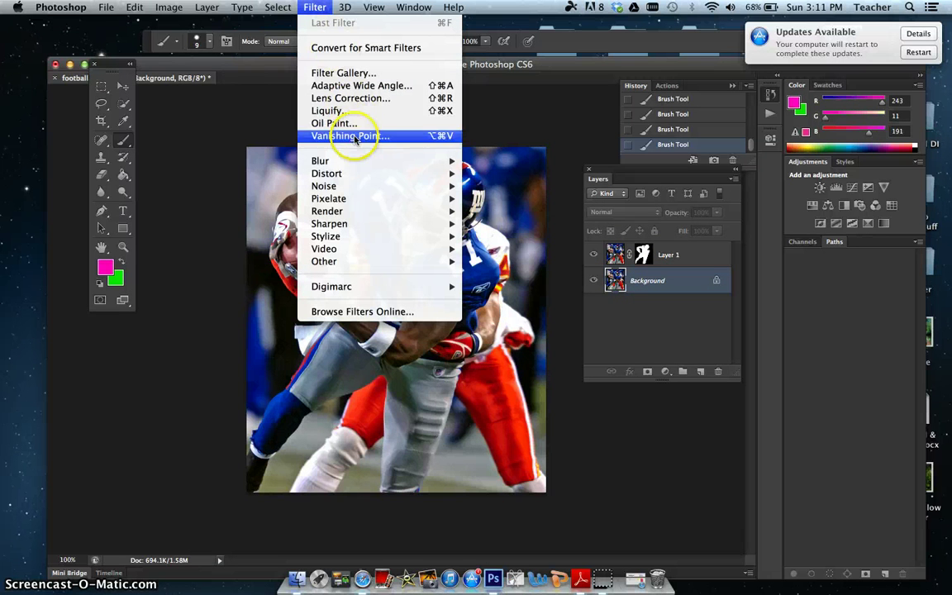
mouse_move(360, 160)
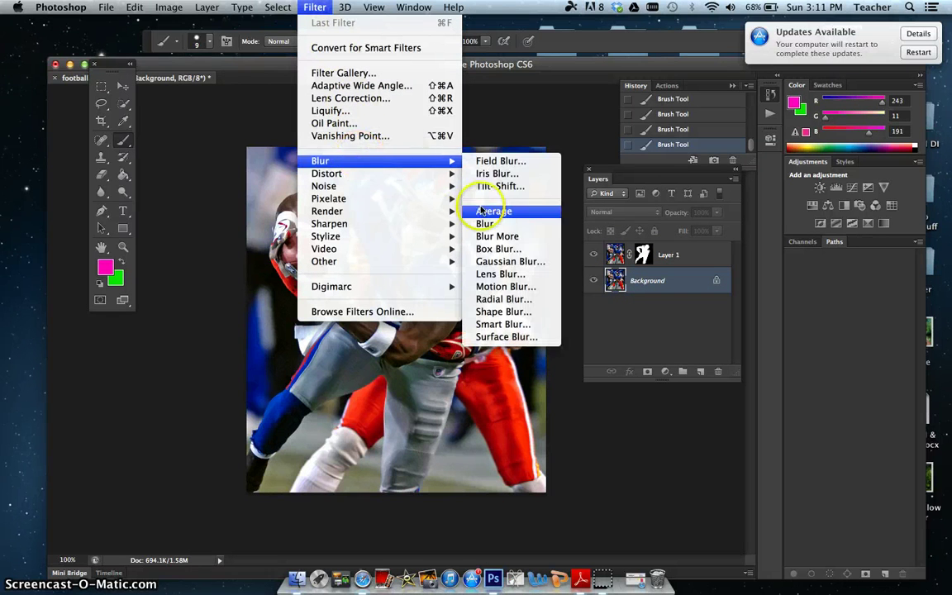
click(514, 301)
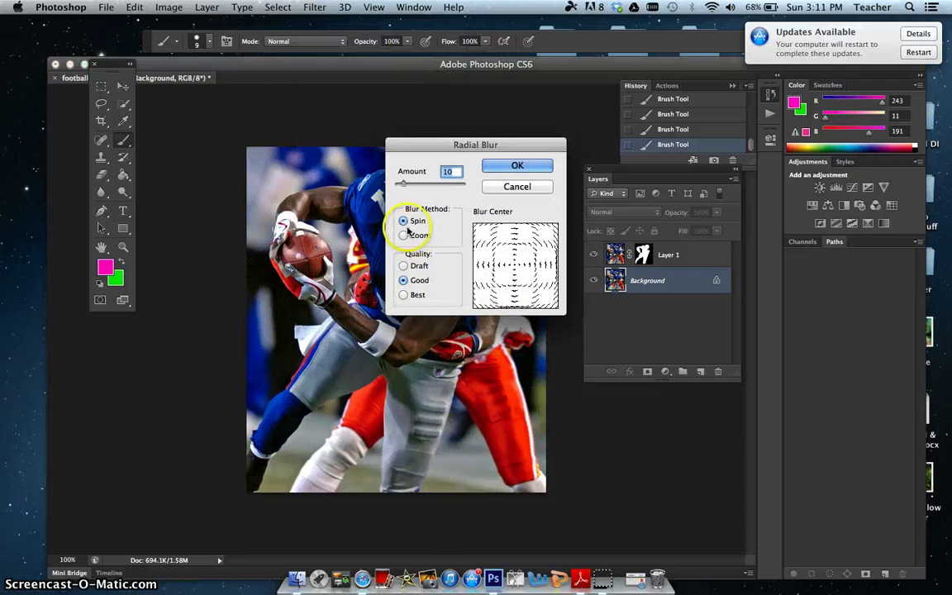
click(403, 235)
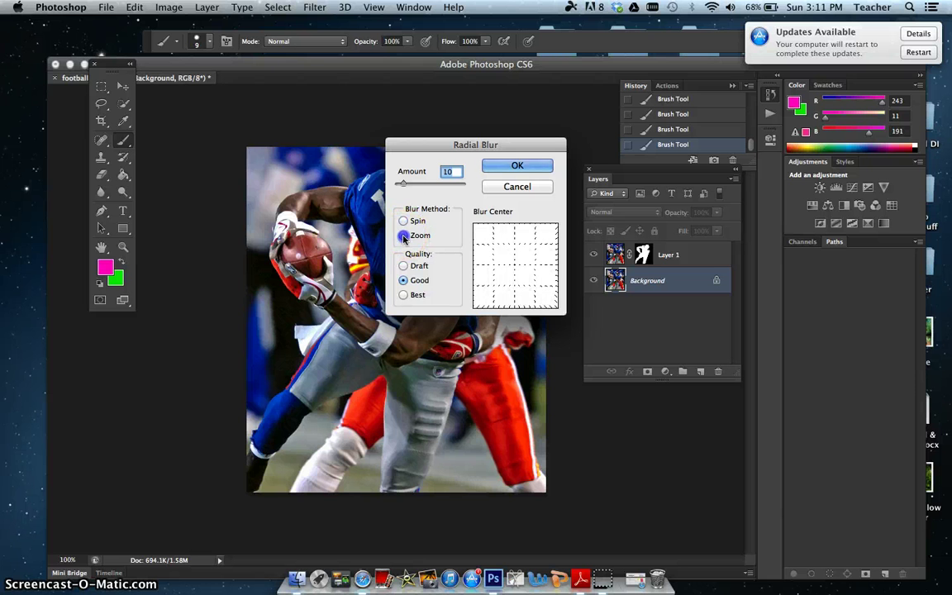
drag(529, 277, 510, 249)
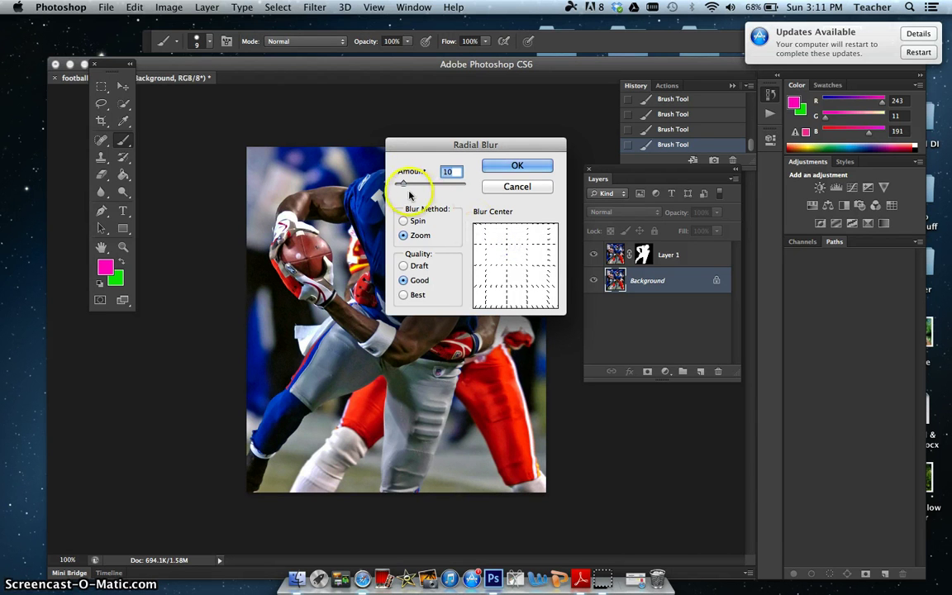
mouse_move(402, 184)
mouse_down()
mouse_move(441, 189)
mouse_move(397, 187)
mouse_move(413, 191)
mouse_up()
click(496, 166)
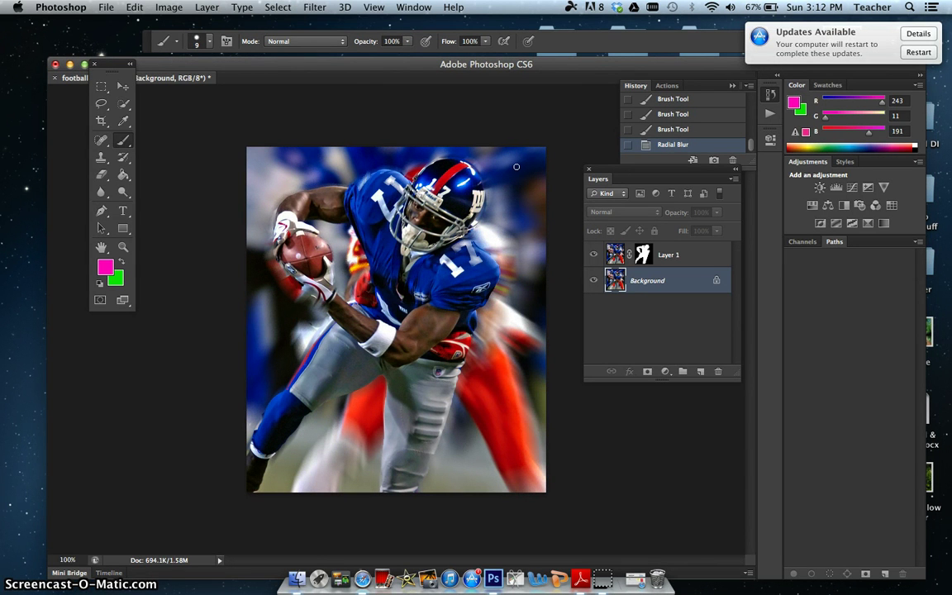
mouse_move(515, 167)
mouse_down()
mouse_move(532, 404)
mouse_move(497, 379)
mouse_move(536, 334)
mouse_move(418, 157)
mouse_move(338, 244)
mouse_move(491, 248)
mouse_up()
key(super+p)
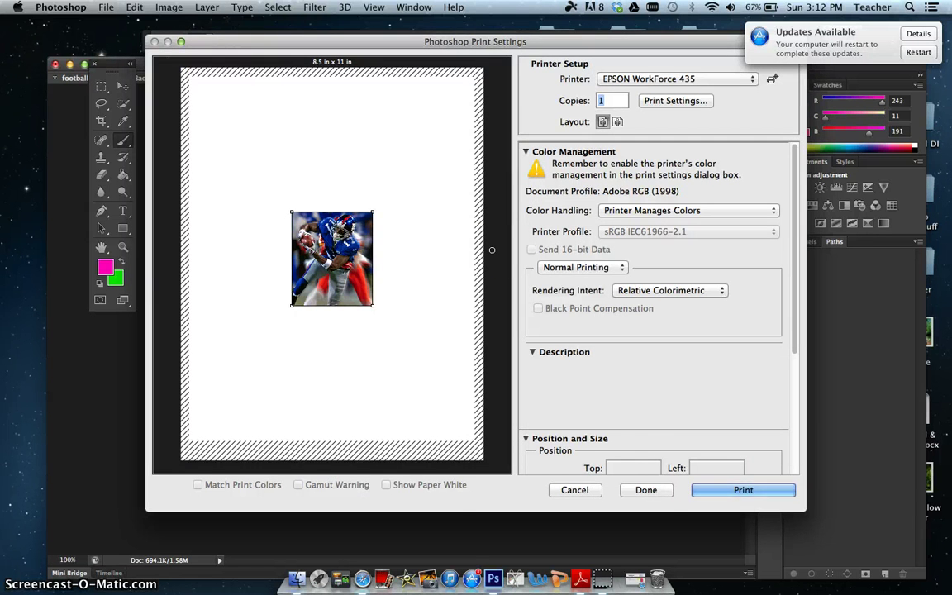
click(648, 490)
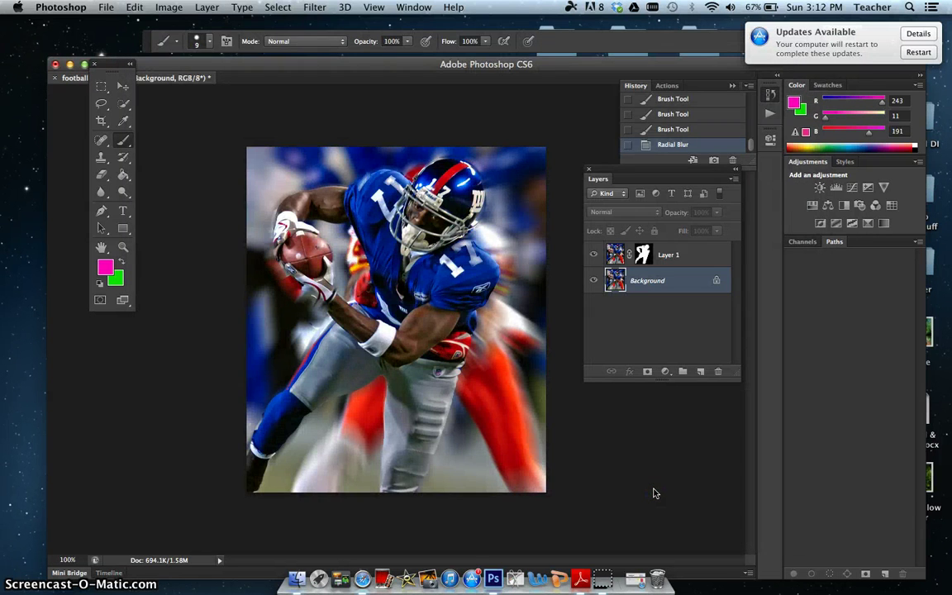